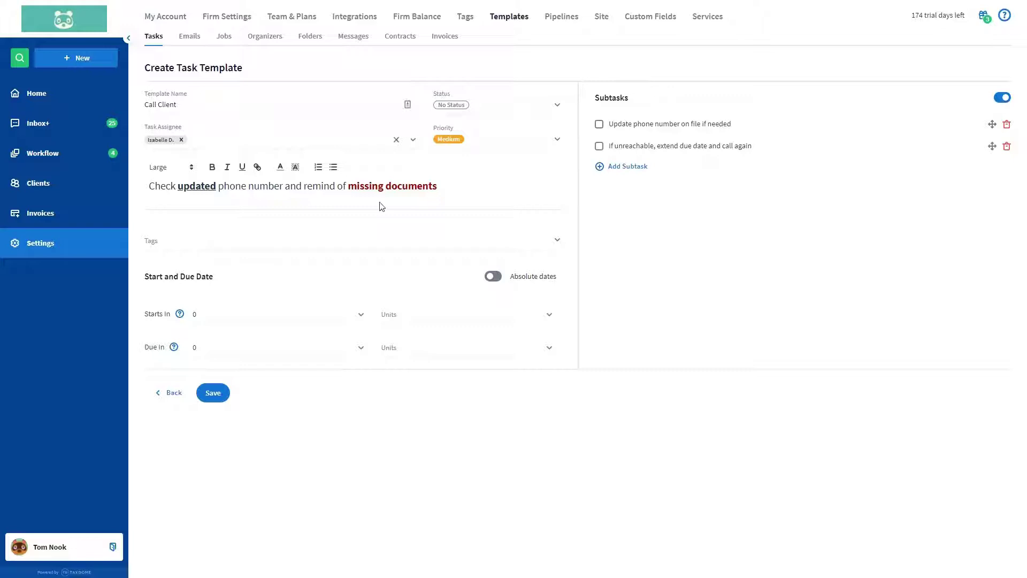
left_click(179, 167)
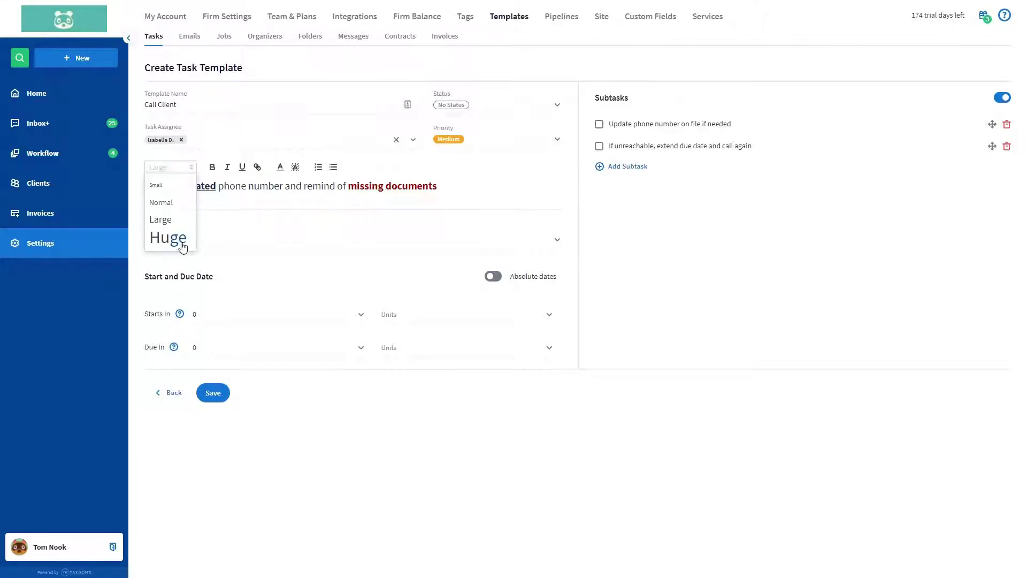
left_click(178, 173)
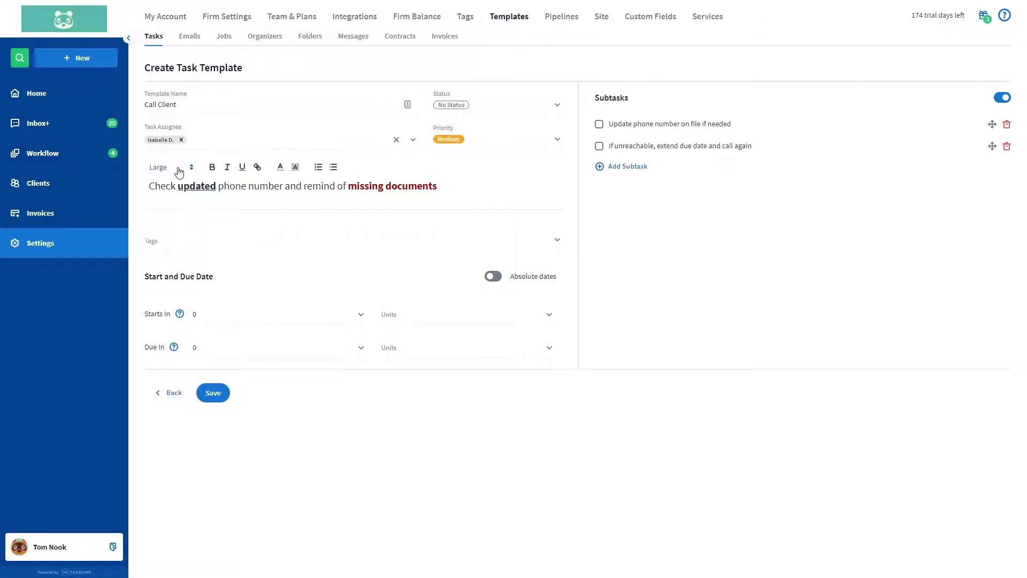
left_click(281, 168)
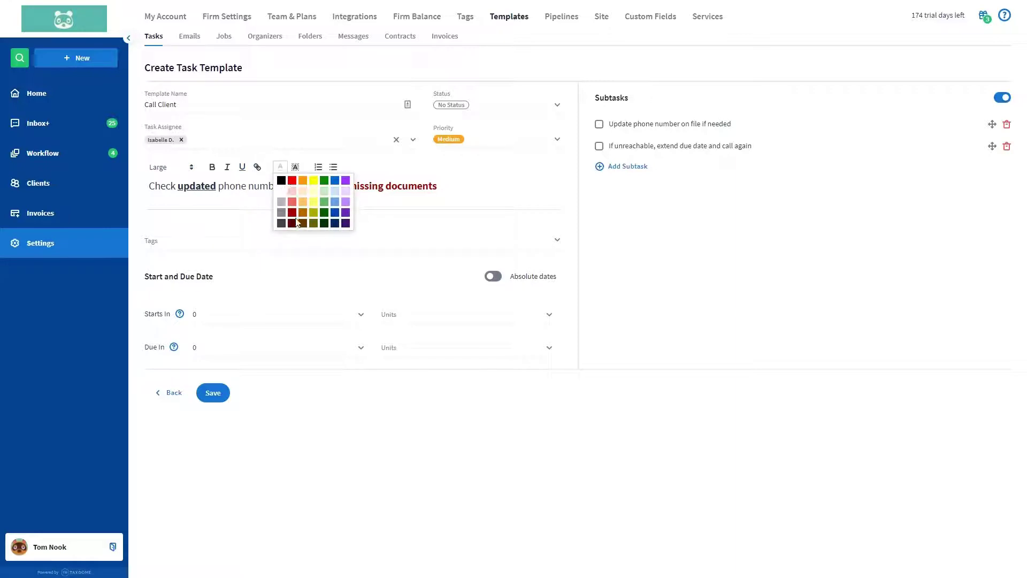
left_click(295, 167)
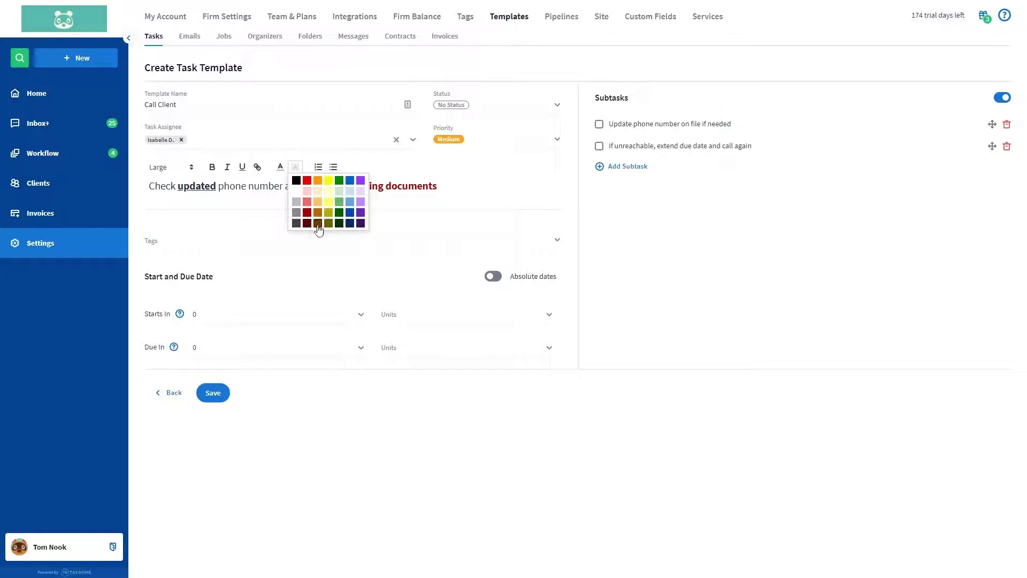
Step: Close the highlight colour choices without applying any colour to the Call Client description
left_click(474, 193)
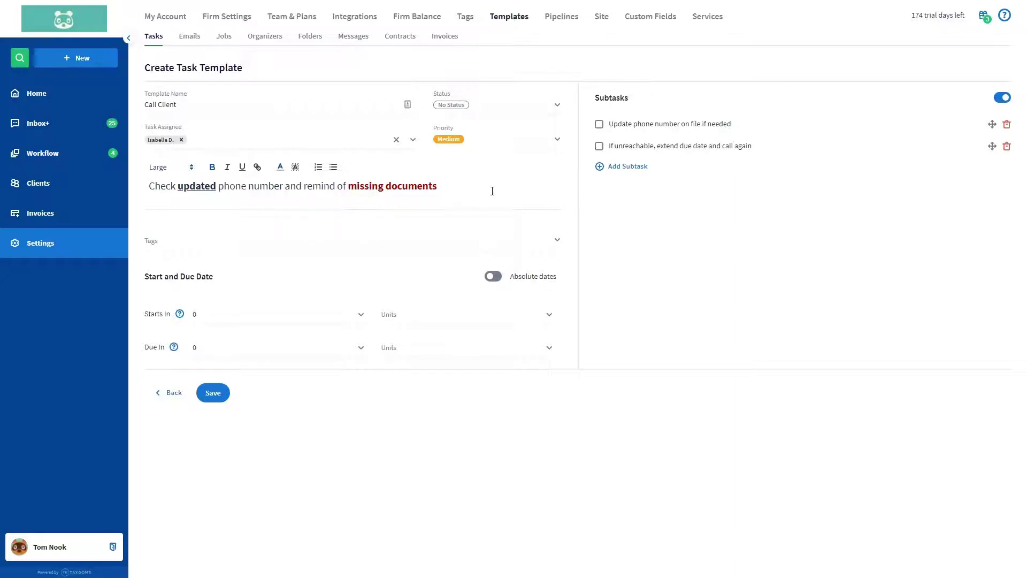